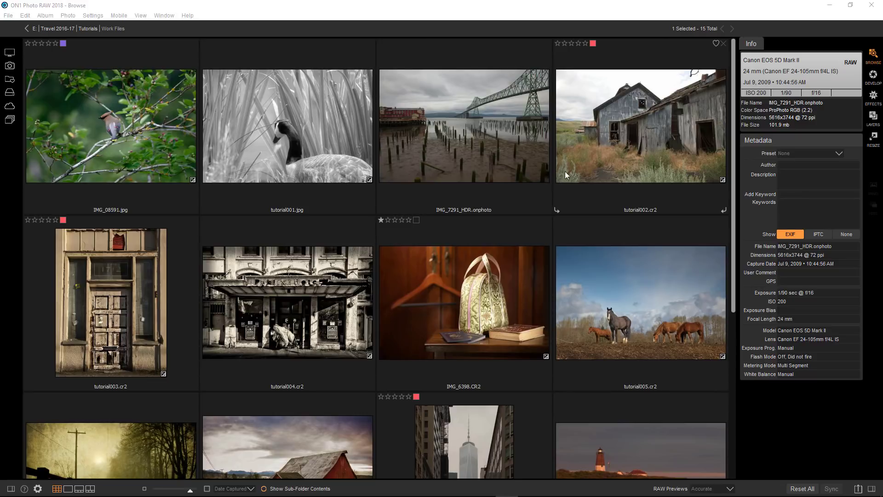
Open the bridge and pier photo in Effects, add an HDR Look filter, and give it a mask.
{"action": "left_click", "coordinate": [480, 118]}
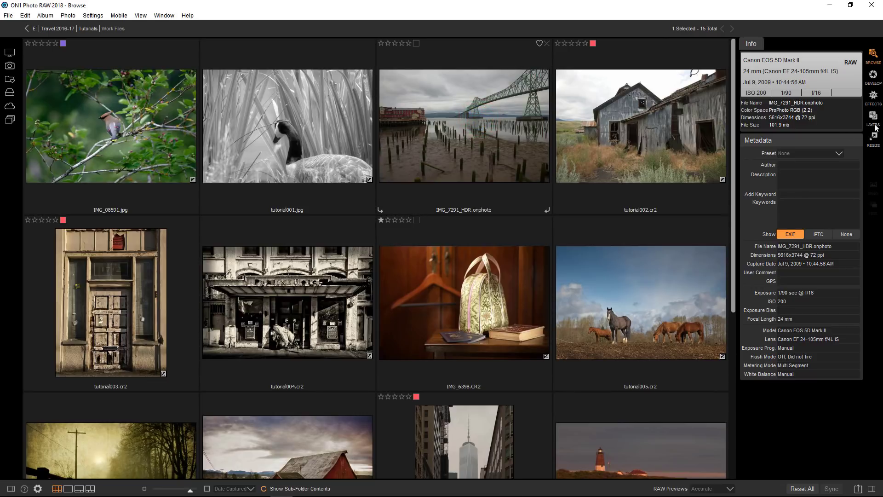
{"action": "left_click", "coordinate": [875, 106]}
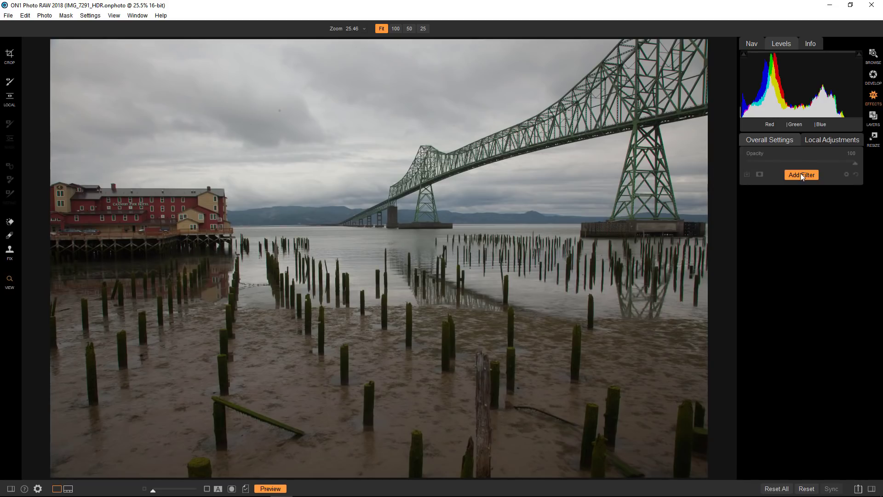
{"action": "left_click", "coordinate": [801, 174]}
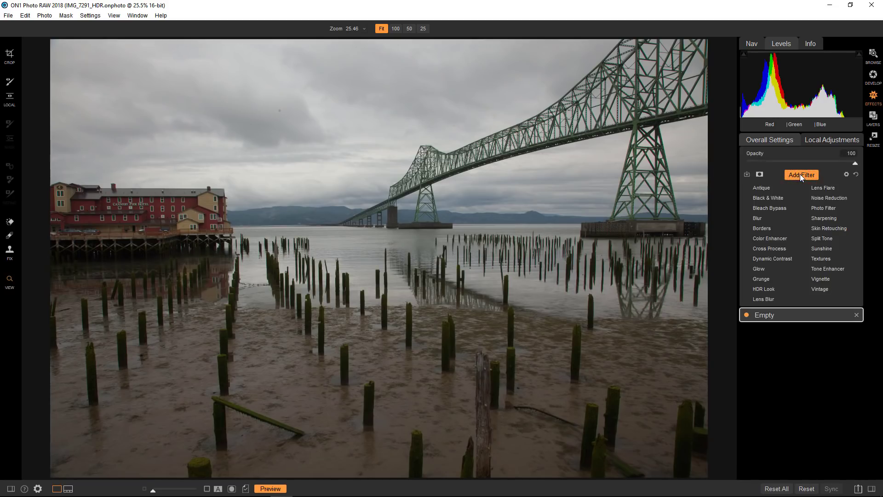
{"action": "left_click", "coordinate": [772, 289]}
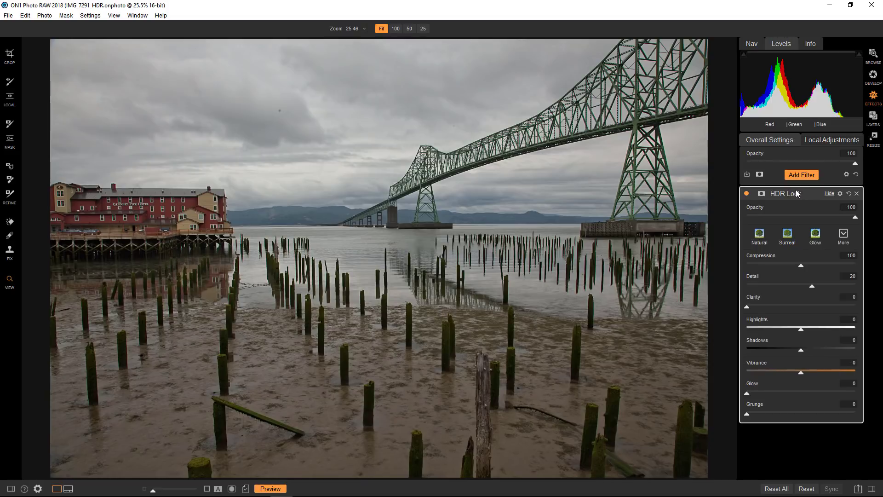
{"action": "left_click", "coordinate": [761, 193]}
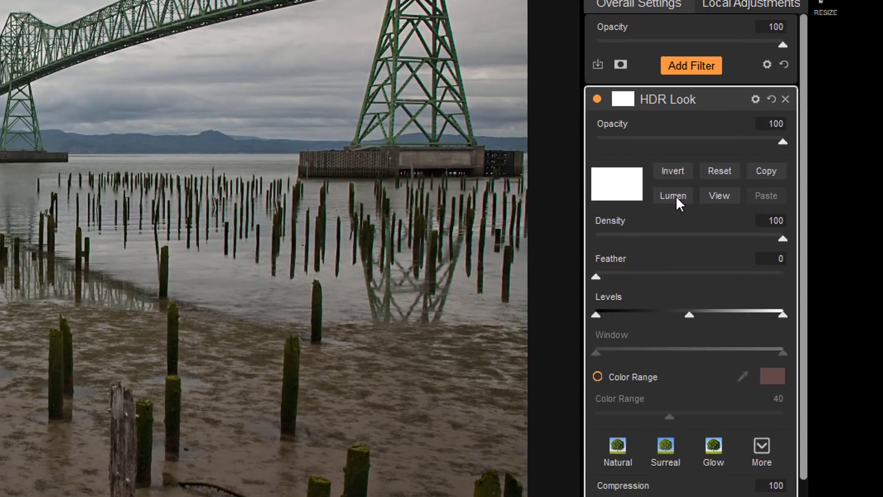
Switch the HDR Look mask to a Lumen luminosity mask and show it in grayscale.
{"action": "left_click", "coordinate": [676, 196]}
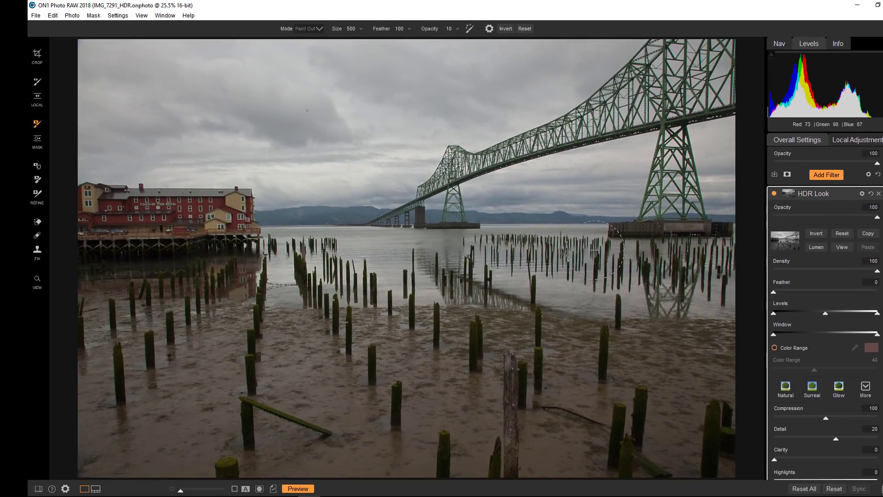
{"action": "left_click", "coordinate": [842, 247]}
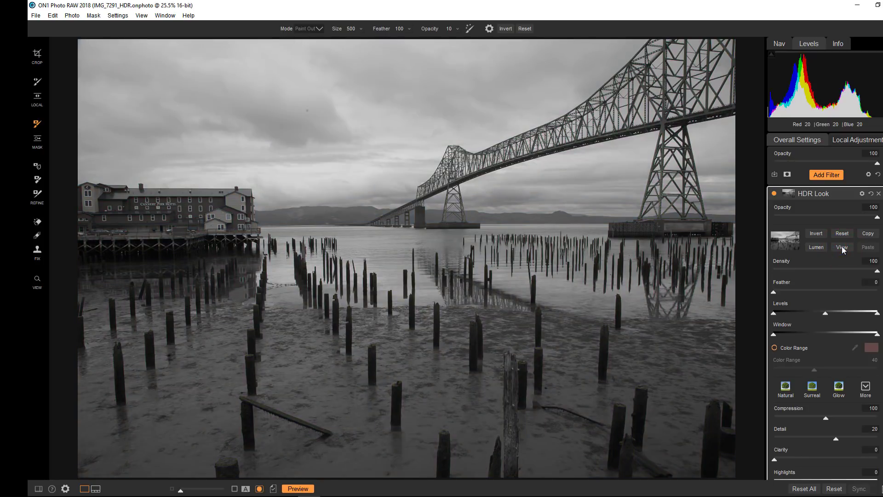
{"action": "left_click", "coordinate": [842, 247]}
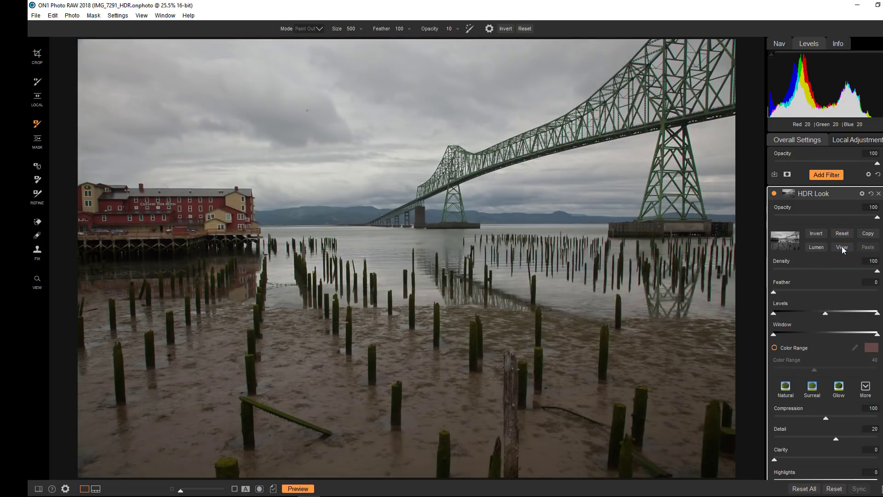
{"action": "left_click", "coordinate": [842, 248]}
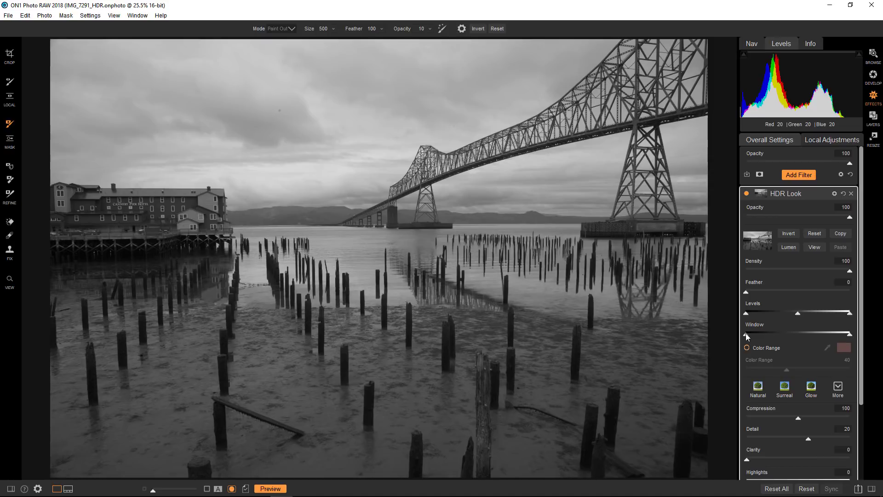
Narrow the mask's Window range from both ends, dropping the darkest and brightest tones.
{"action": "left_click", "coordinate": [746, 334]}
{"action": "left_click_drag", "start_coordinate": [755, 335], "coordinate": [760, 335]}
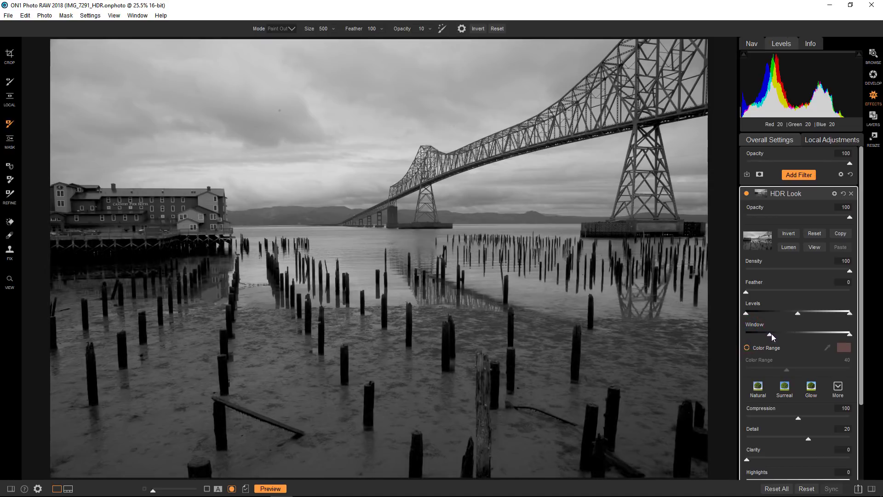
{"action": "left_click_drag", "start_coordinate": [775, 333], "coordinate": [792, 333]}
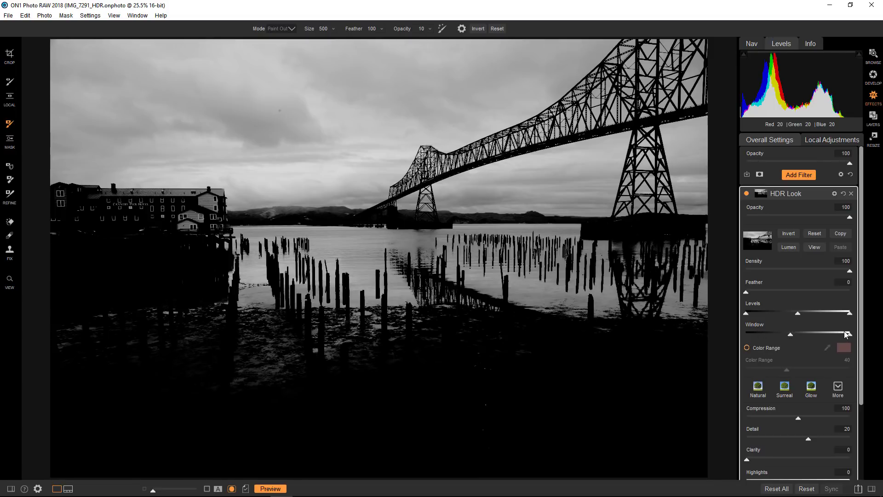
{"action": "left_click_drag", "start_coordinate": [850, 333], "coordinate": [805, 337]}
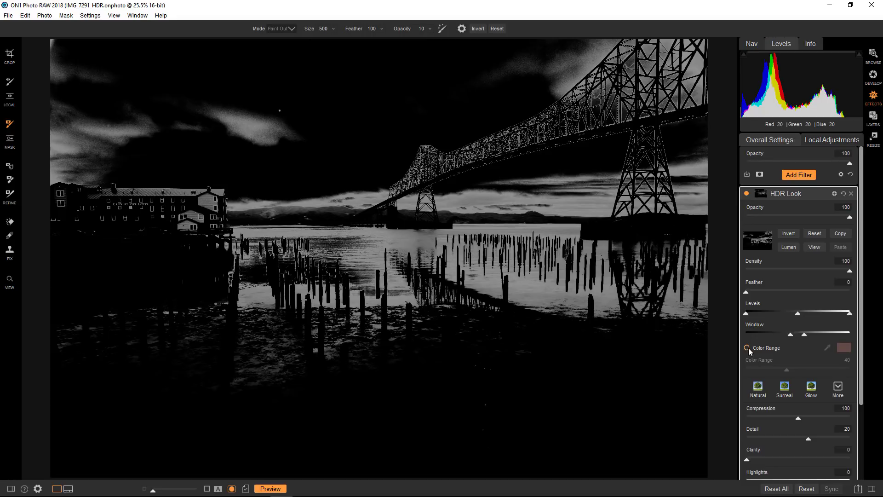
{"action": "left_click", "coordinate": [790, 336]}
Reset the mask's Window slider to its full tonal range.
{"action": "double_click", "coordinate": [758, 325]}
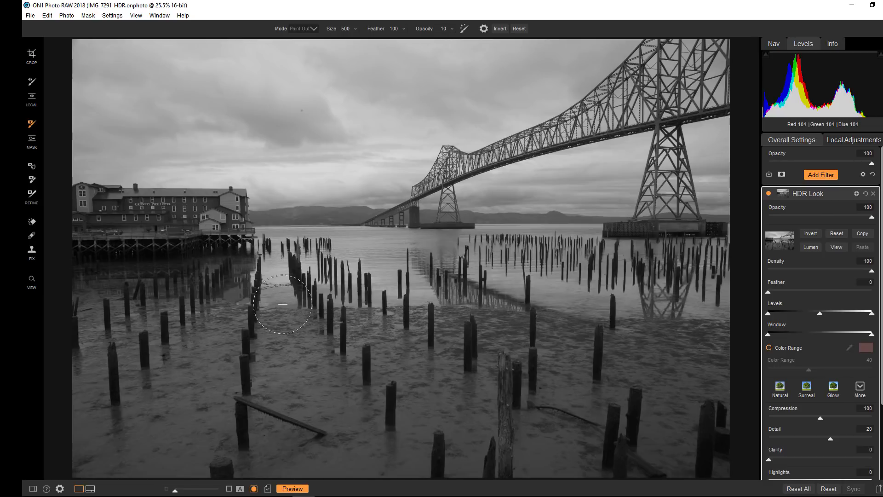
Raise the mask's Levels black point and lower its white point, then ease the white point back.
{"action": "left_click", "coordinate": [768, 314]}
{"action": "left_click_drag", "start_coordinate": [769, 314], "coordinate": [800, 314]}
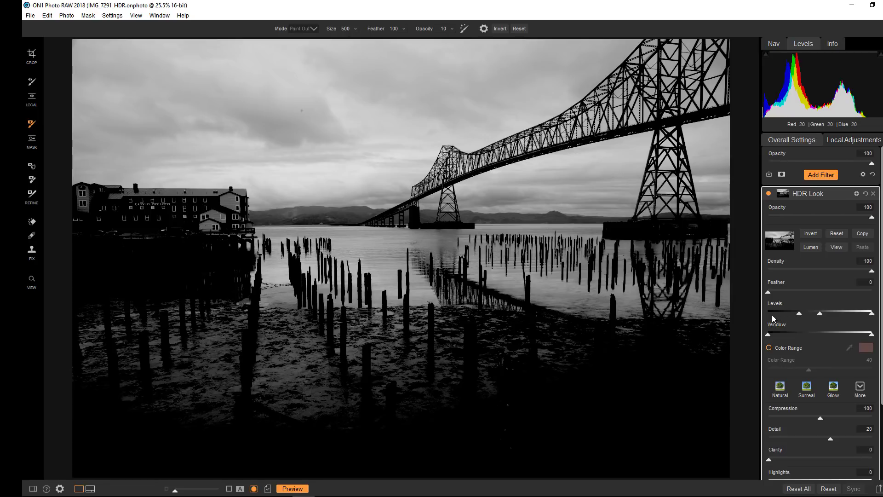
{"action": "left_click", "coordinate": [800, 313]}
{"action": "left_click_drag", "start_coordinate": [800, 315], "coordinate": [811, 315]}
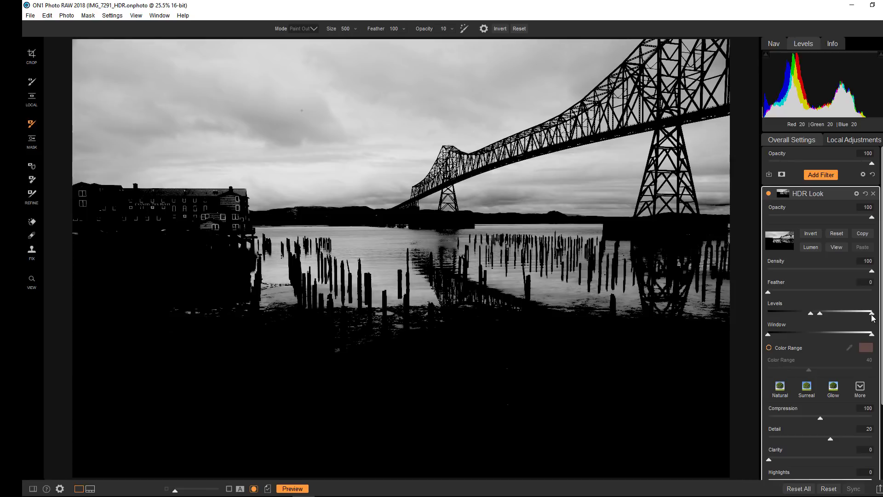
{"action": "left_click_drag", "start_coordinate": [873, 316], "coordinate": [830, 317]}
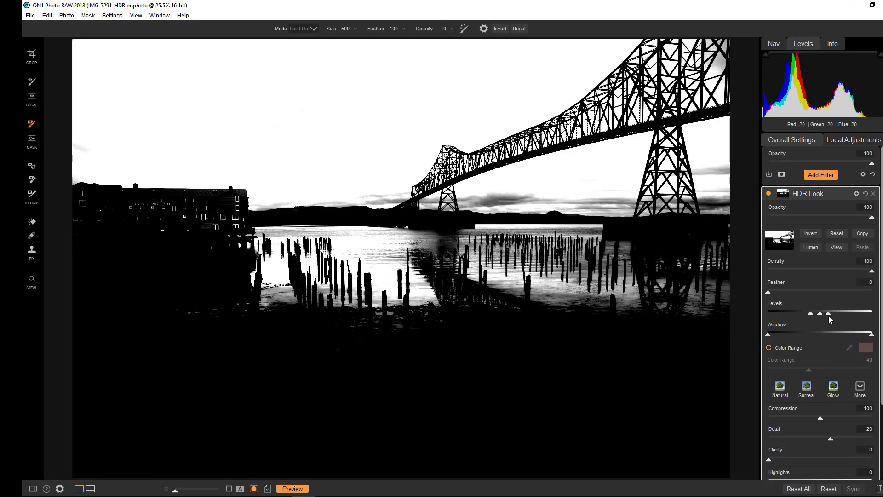
{"action": "mouse_move", "coordinate": [828, 316]}
{"action": "left_mouse_down"}
{"action": "mouse_move", "coordinate": [840, 317]}
{"action": "mouse_move", "coordinate": [816, 314]}
{"action": "left_mouse_up"}
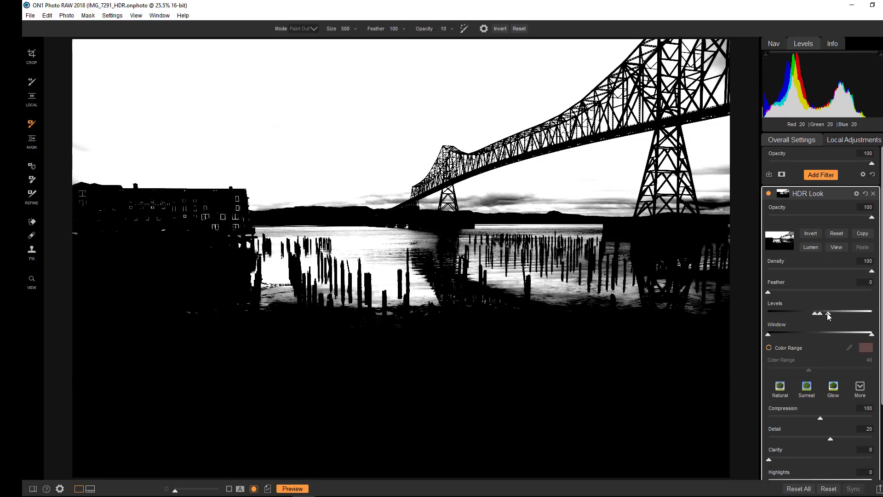
Nudge the Levels white point, then raise the black point until the water and piers are black.
{"action": "left_click", "coordinate": [828, 313]}
{"action": "mouse_move", "coordinate": [828, 314]}
{"action": "left_mouse_down"}
{"action": "mouse_move", "coordinate": [836, 313]}
{"action": "mouse_move", "coordinate": [826, 314]}
{"action": "left_mouse_up"}
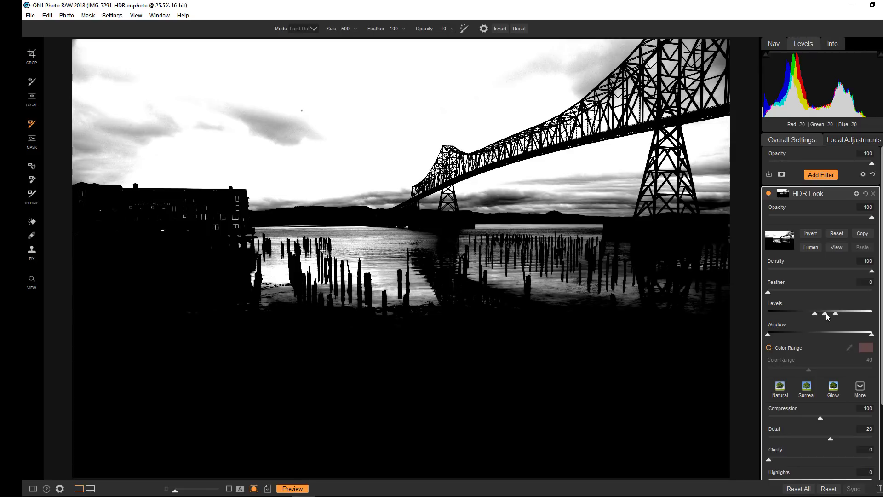
{"action": "left_click_drag", "start_coordinate": [816, 313], "coordinate": [829, 313]}
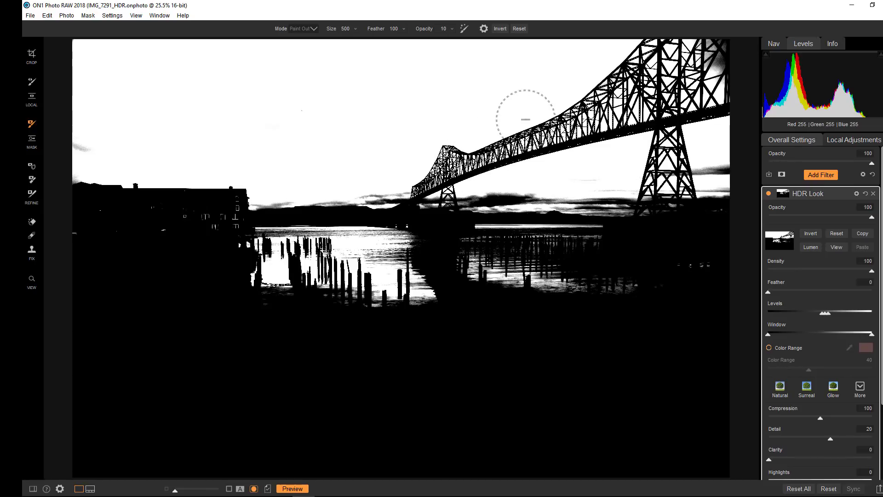
Invert the HDR Look mask so the bridge and foreground are white and the sky black.
{"action": "left_click", "coordinate": [812, 235]}
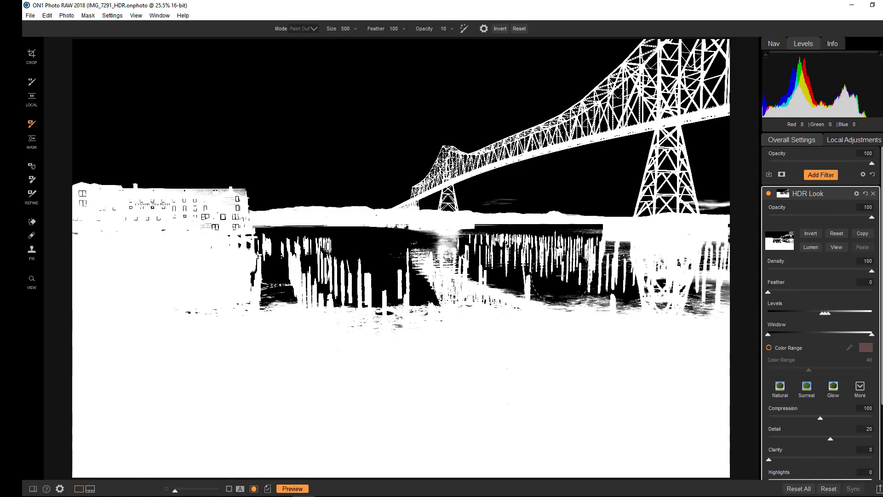
On the colour photo, set HDR Look Compression 159, Detail 29, Clarity 31, Highlights 32, Shadows -32, Vibrance 27.
{"action": "left_click", "coordinate": [838, 249]}
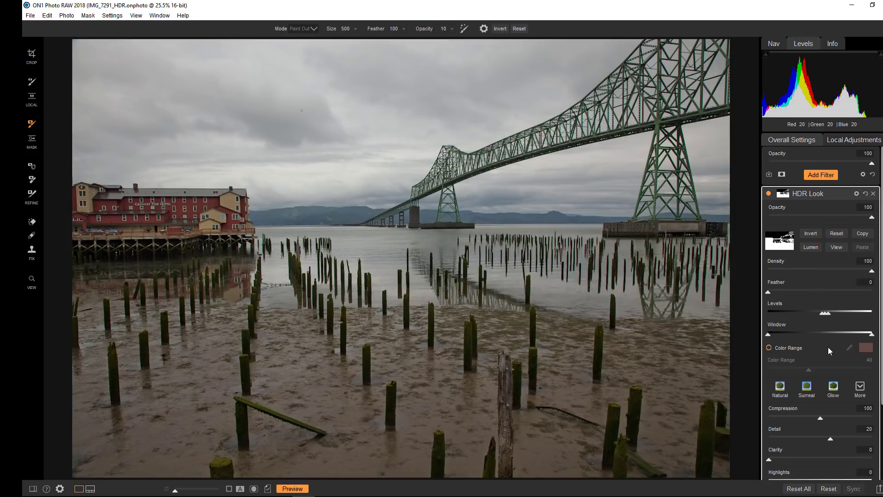
{"action": "scroll", "coordinate": [821, 332], "scroll_direction": "down", "scroll_amount": 3}
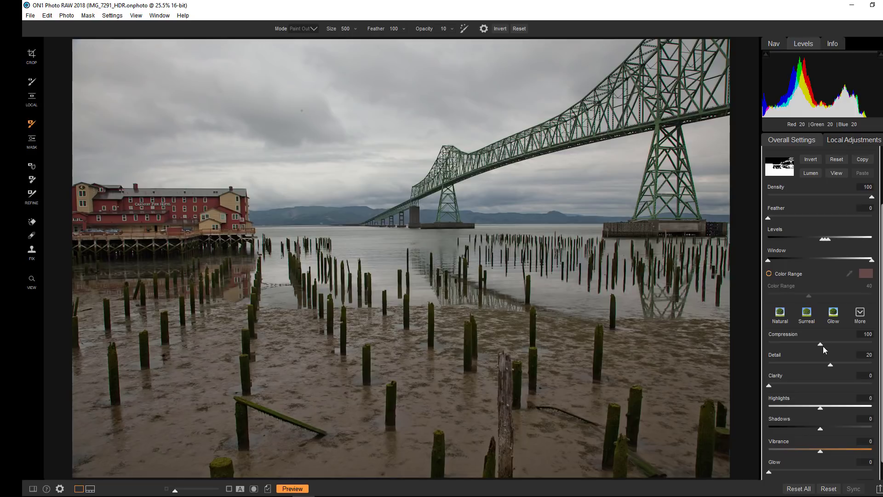
{"action": "left_click_drag", "start_coordinate": [821, 344], "coordinate": [851, 348]}
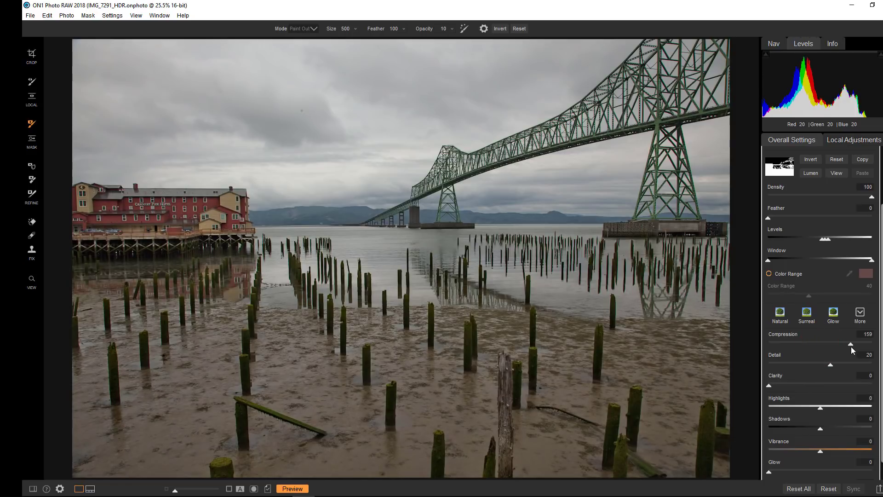
{"action": "left_click_drag", "start_coordinate": [770, 388], "coordinate": [835, 365]}
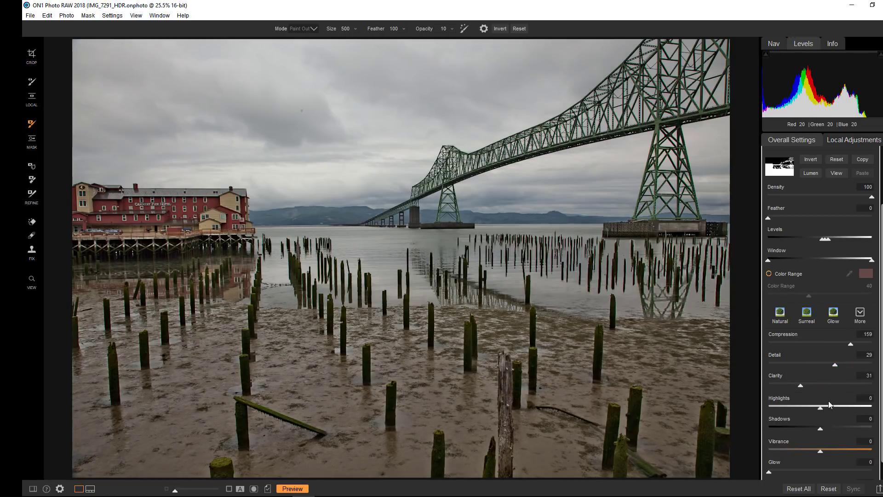
{"action": "left_click_drag", "start_coordinate": [824, 407], "coordinate": [835, 452]}
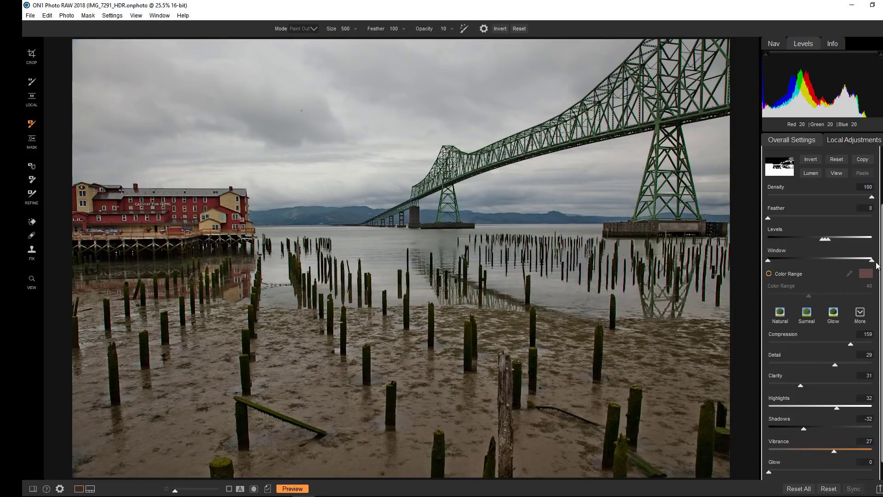
Toggle HDR Look off and on to compare, then view and copy its luminosity mask.
{"action": "scroll", "coordinate": [869, 258], "scroll_direction": "up", "scroll_amount": 3}
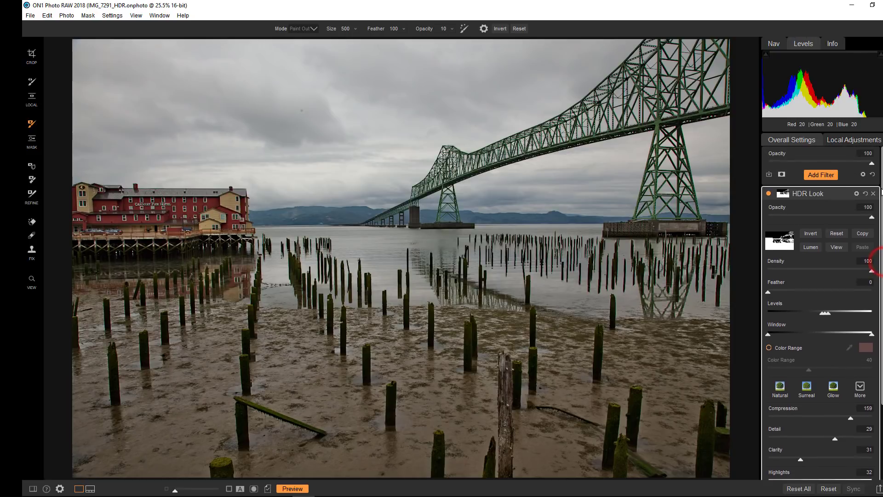
{"action": "left_click", "coordinate": [769, 195]}
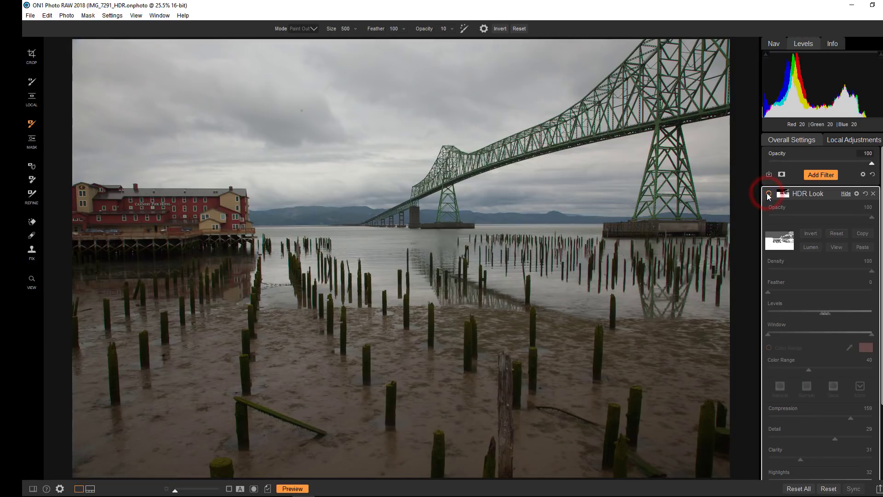
{"action": "left_click", "coordinate": [769, 194]}
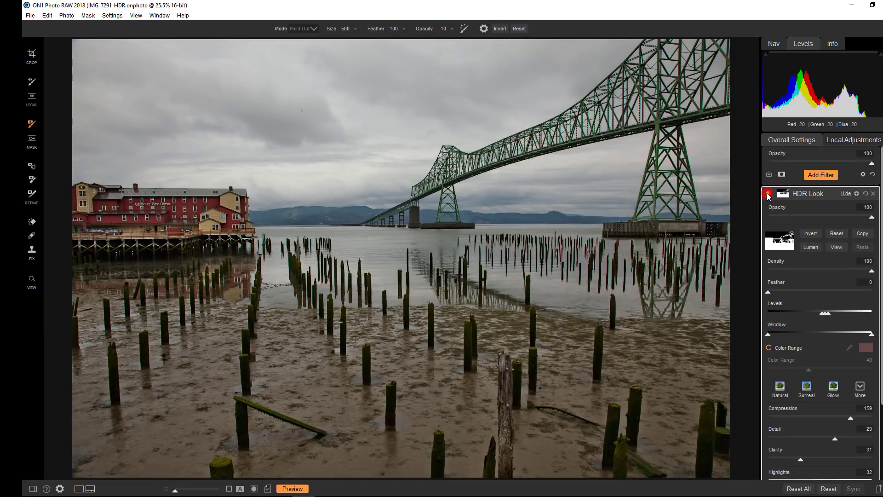
{"action": "left_click", "coordinate": [768, 195]}
{"action": "left_click", "coordinate": [768, 194]}
{"action": "left_click", "coordinate": [836, 247]}
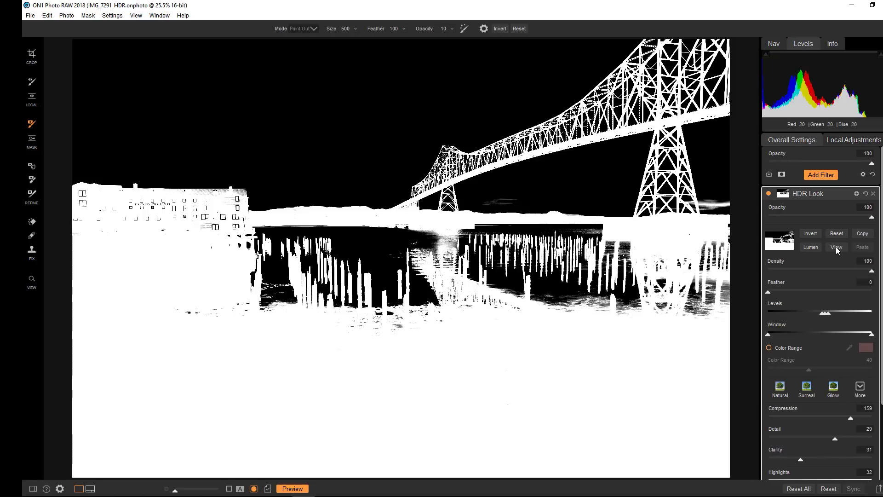
{"action": "left_click", "coordinate": [863, 236]}
Leave the mask view and add a Tone Enhancer filter to the stack.
{"action": "left_click", "coordinate": [839, 248]}
{"action": "left_click", "coordinate": [819, 175]}
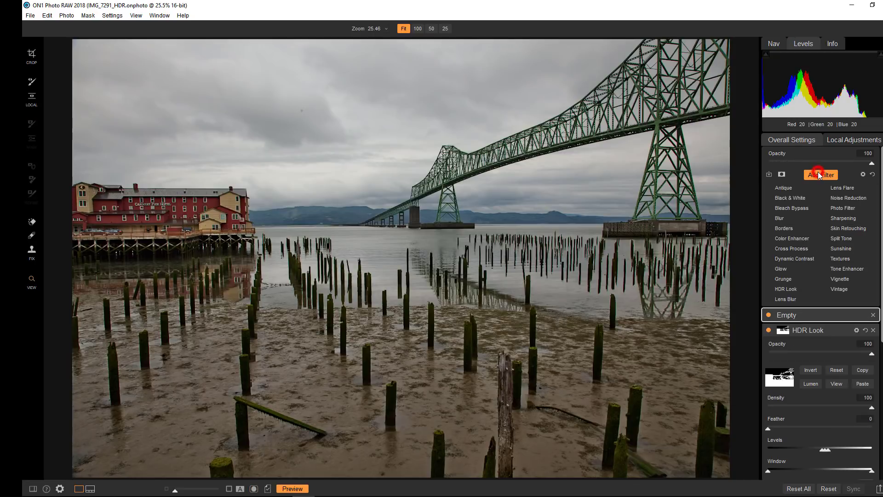
{"action": "left_click", "coordinate": [853, 270]}
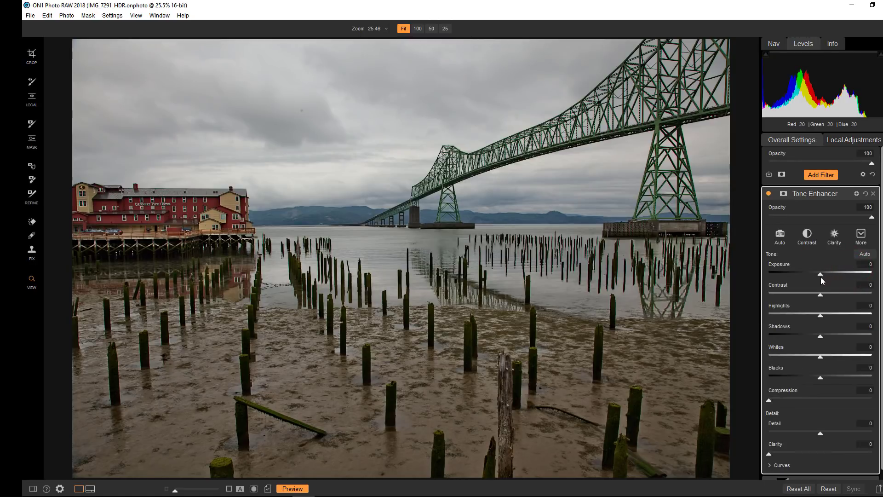
Give Tone Enhancer the pasted HDR Look mask, inverted so the sky is white.
{"action": "left_click", "coordinate": [784, 194]}
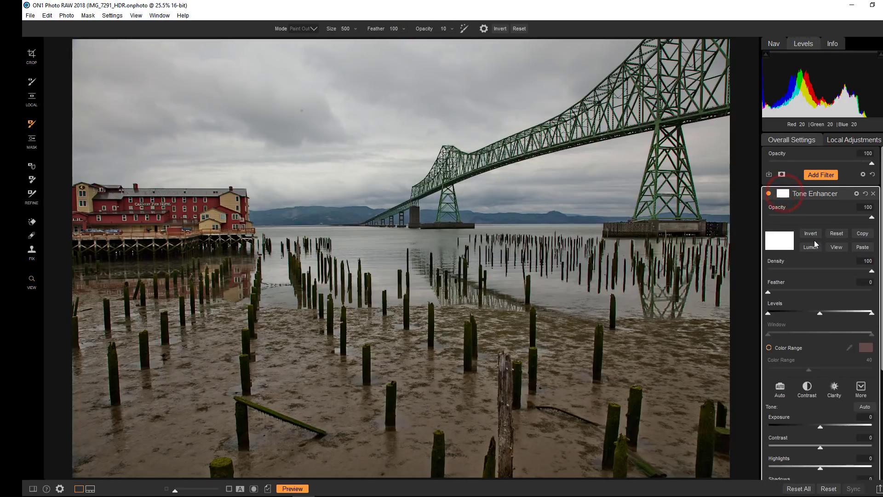
{"action": "left_click", "coordinate": [867, 250]}
{"action": "left_click", "coordinate": [844, 250]}
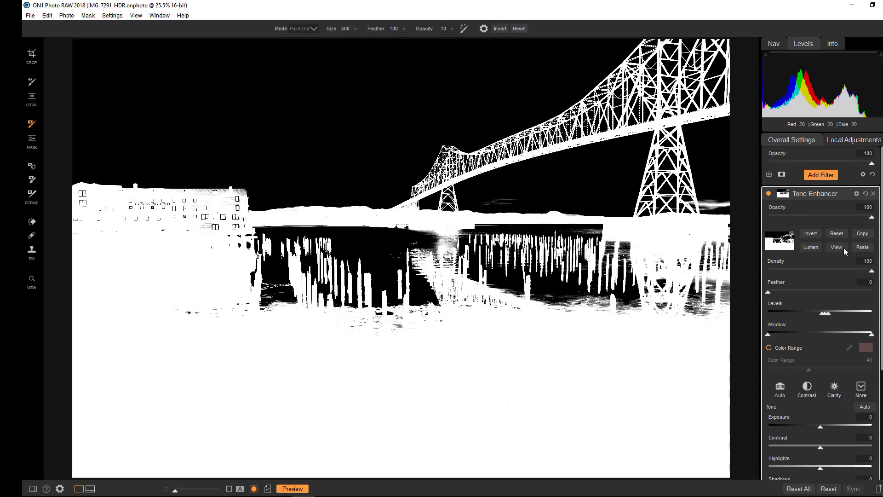
{"action": "left_click", "coordinate": [815, 235]}
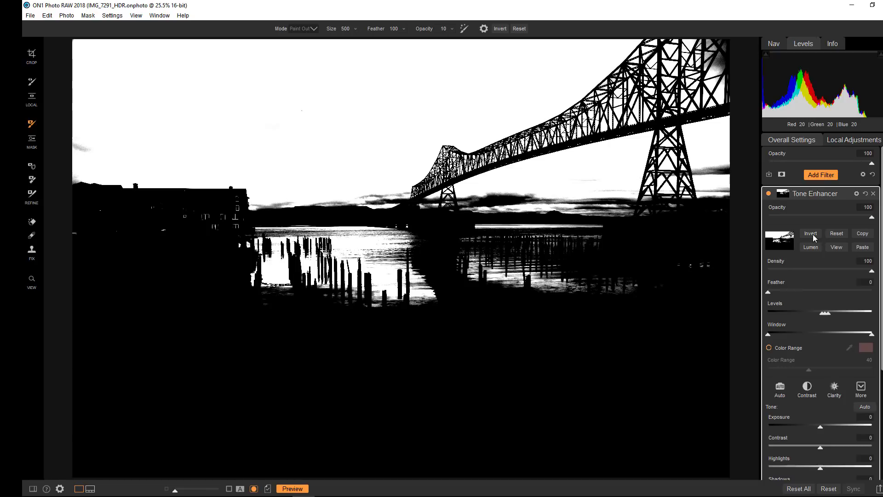
Hide the mask view and set the sky Tone Enhancer: Exposure -0.75, Contrast 20, Highlights 65, Whites 34.
{"action": "left_click", "coordinate": [838, 247]}
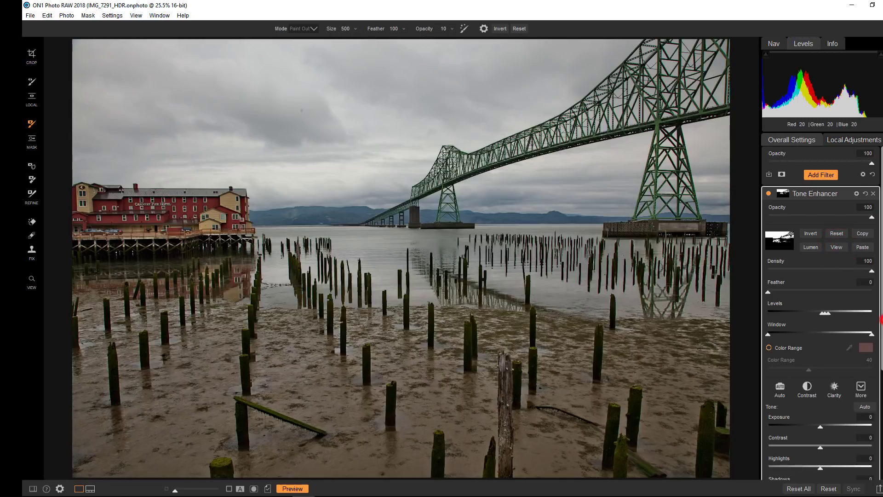
{"action": "left_click_drag", "start_coordinate": [882, 319], "coordinate": [879, 387]}
{"action": "left_click", "coordinate": [820, 315]}
{"action": "left_click_drag", "start_coordinate": [820, 316], "coordinate": [812, 315]}
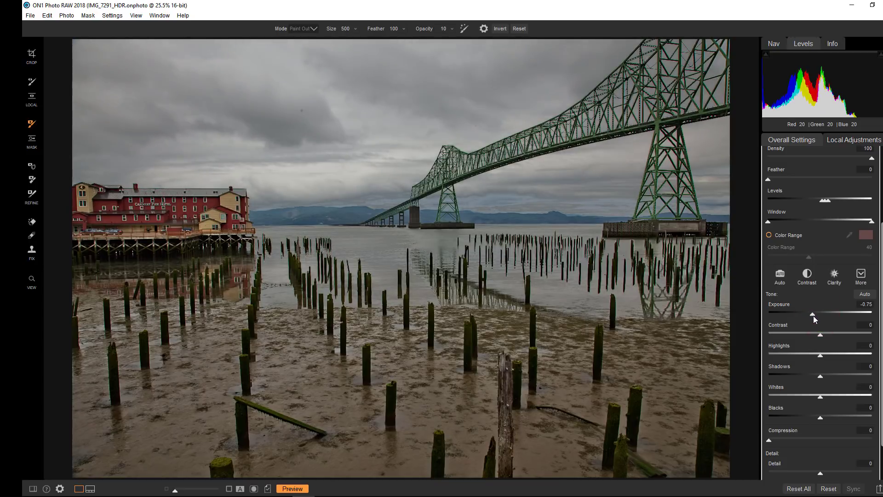
{"action": "left_click", "coordinate": [844, 334]}
{"action": "left_click_drag", "start_coordinate": [821, 354], "coordinate": [864, 355]}
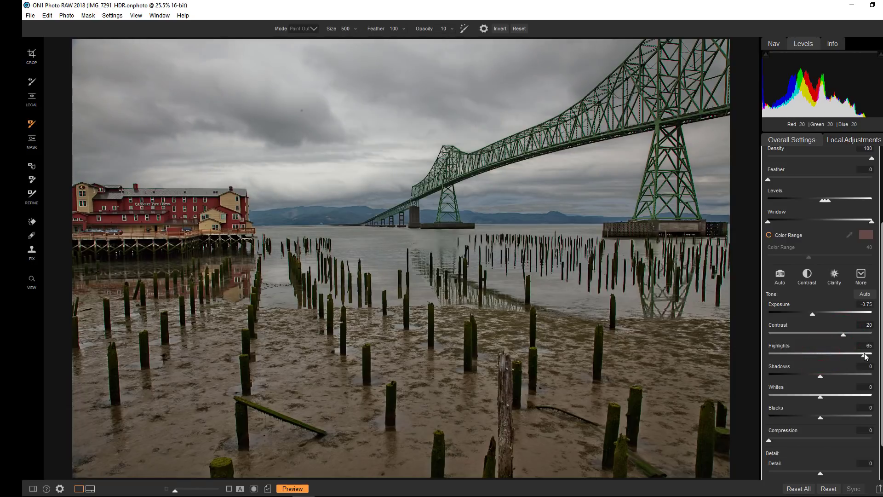
{"action": "left_click_drag", "start_coordinate": [820, 397], "coordinate": [852, 394]}
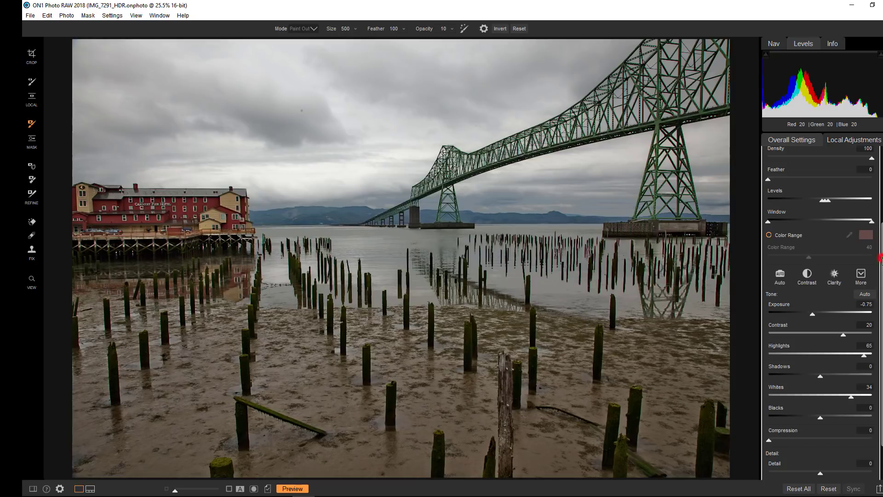
{"action": "left_click_drag", "start_coordinate": [880, 257], "coordinate": [882, 194]}
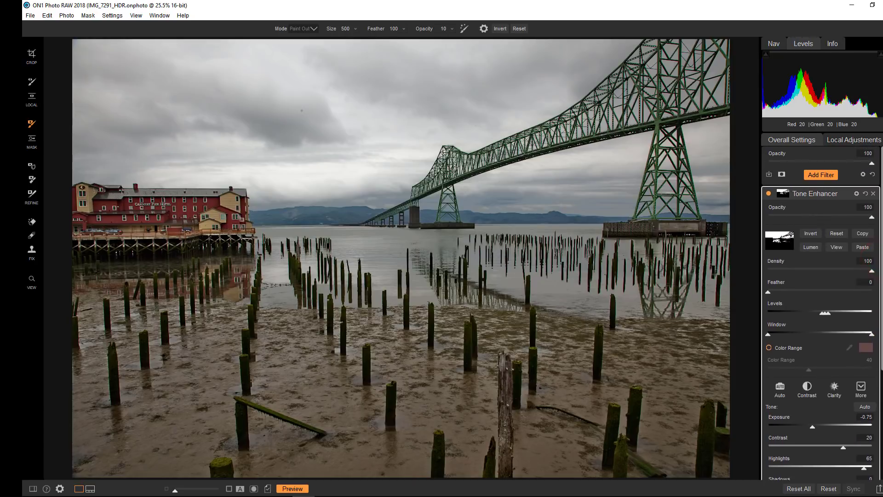
{"action": "left_click", "coordinate": [769, 193]}
{"action": "left_click", "coordinate": [769, 194]}
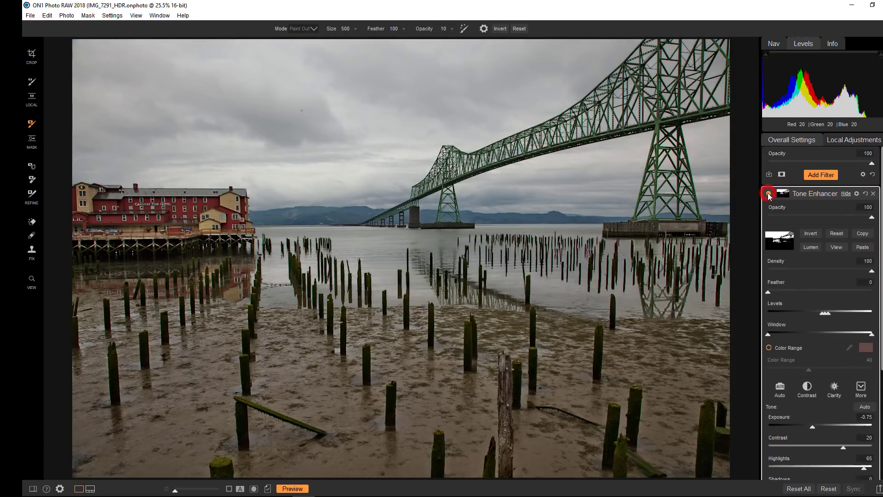
{"action": "left_click", "coordinate": [768, 193]}
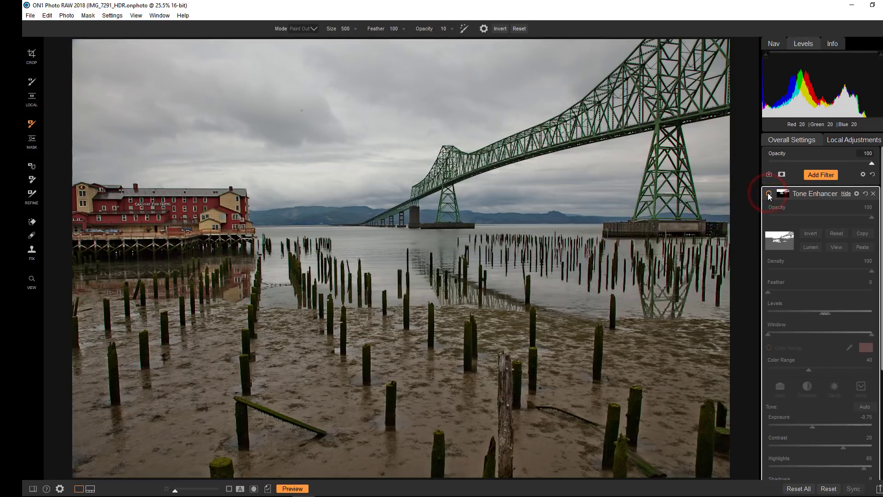
{"action": "left_click", "coordinate": [769, 194]}
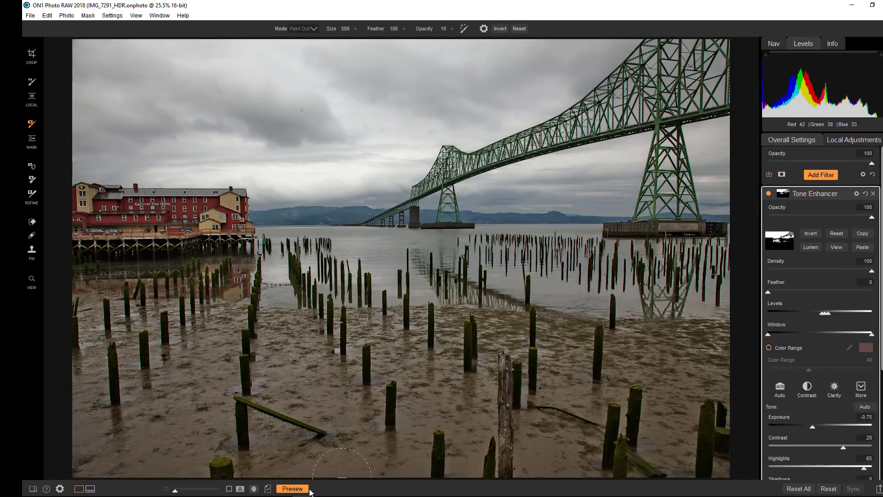
{"action": "left_click", "coordinate": [293, 489]}
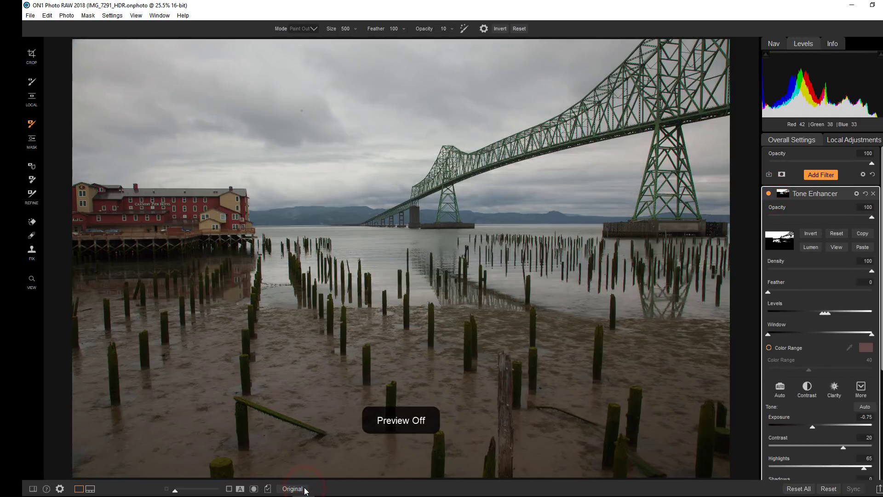
{"action": "left_click", "coordinate": [305, 490]}
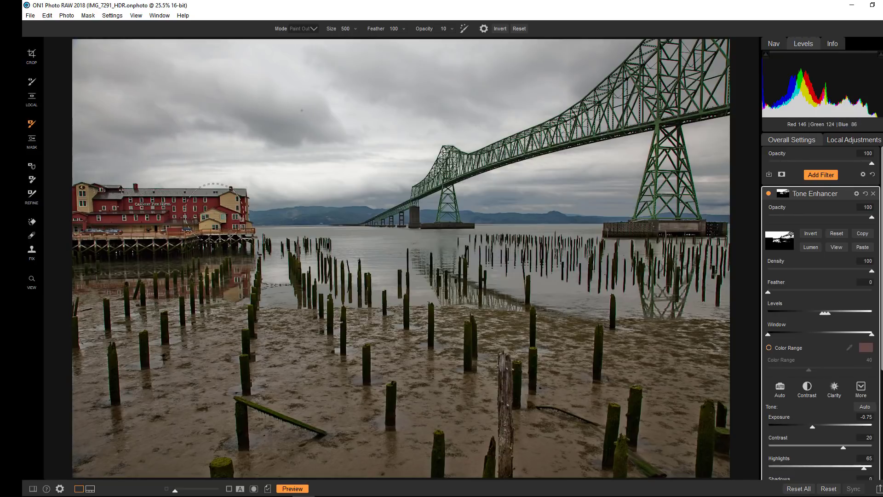
Zoom the sky to 100% and paint out the dark dust spot with the retouch brush.
{"action": "key", "text": "z"}
{"action": "left_click", "coordinate": [302, 112]}
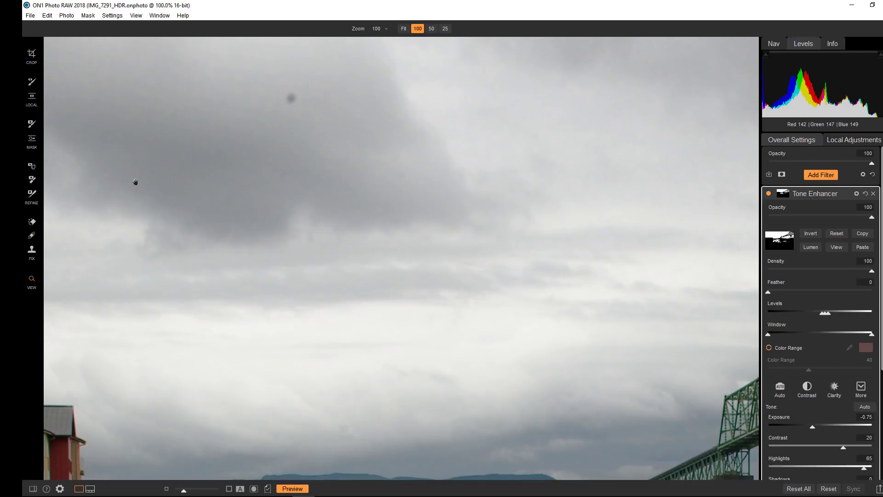
{"action": "left_click", "coordinate": [33, 237]}
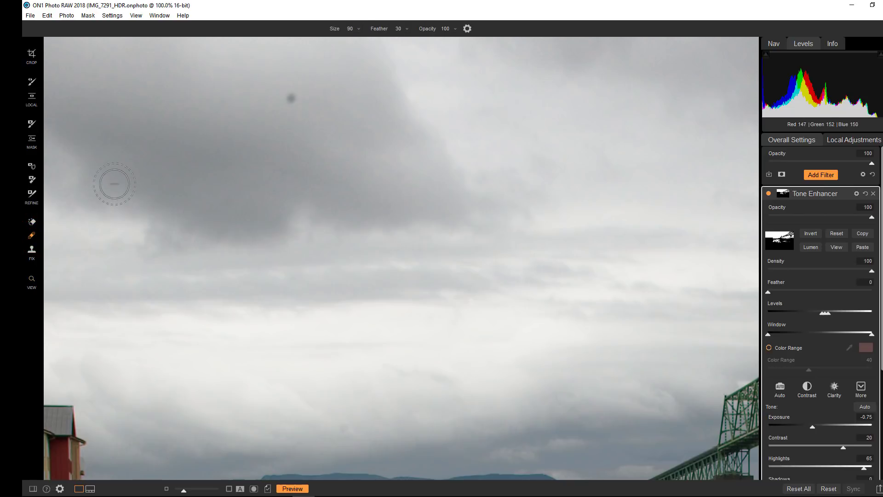
{"action": "left_click_drag", "start_coordinate": [291, 99], "coordinate": [289, 98]}
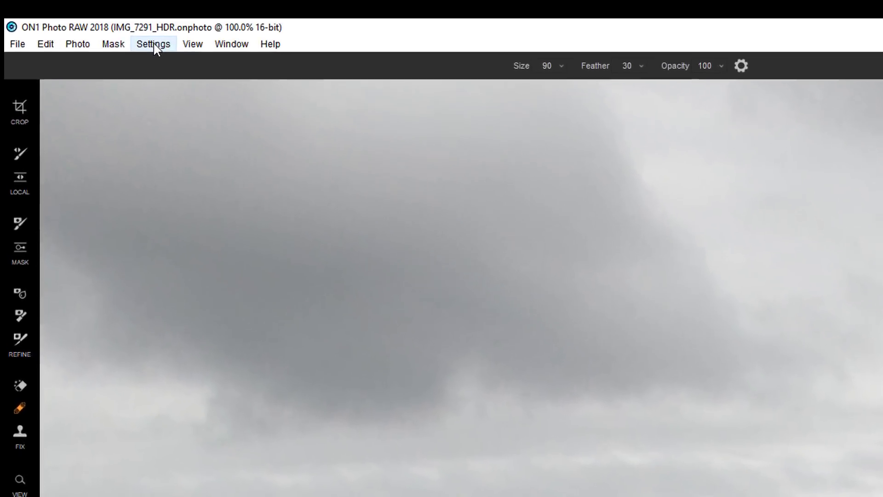
Use Settings > Reset All Retouching Tools to bring back the dust spot in the clouds.
{"action": "left_click", "coordinate": [154, 44]}
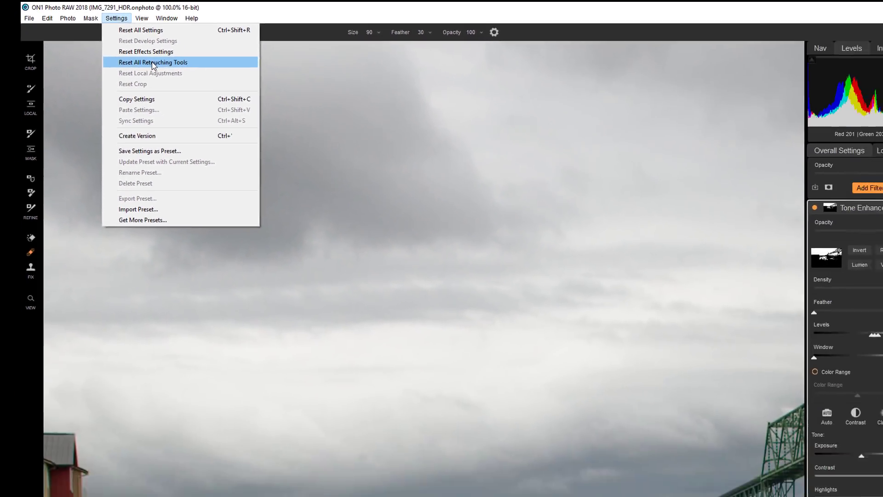
{"action": "left_click", "coordinate": [223, 125]}
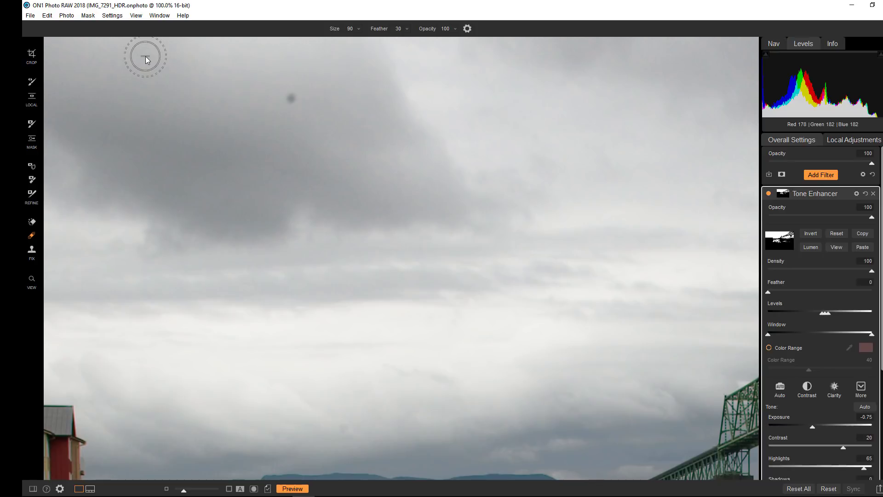
Fit the bridge photo to the window with Ctrl+0.
{"action": "key", "text": "ctrl+0"}
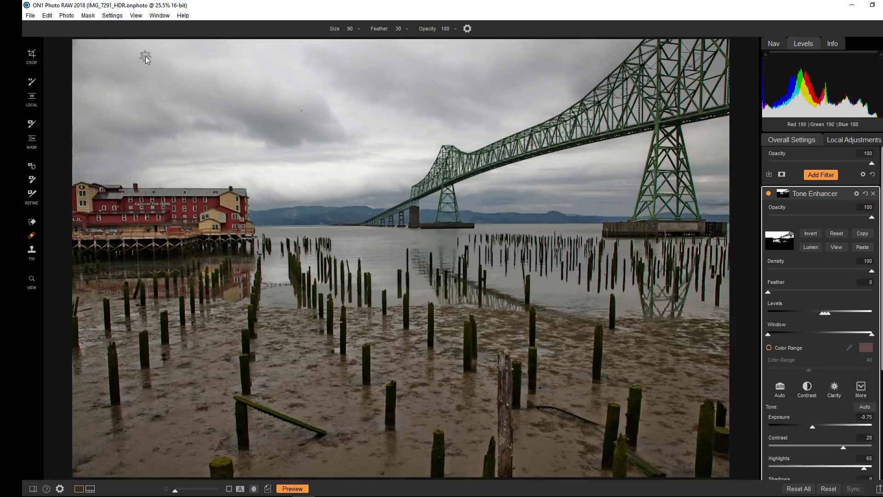